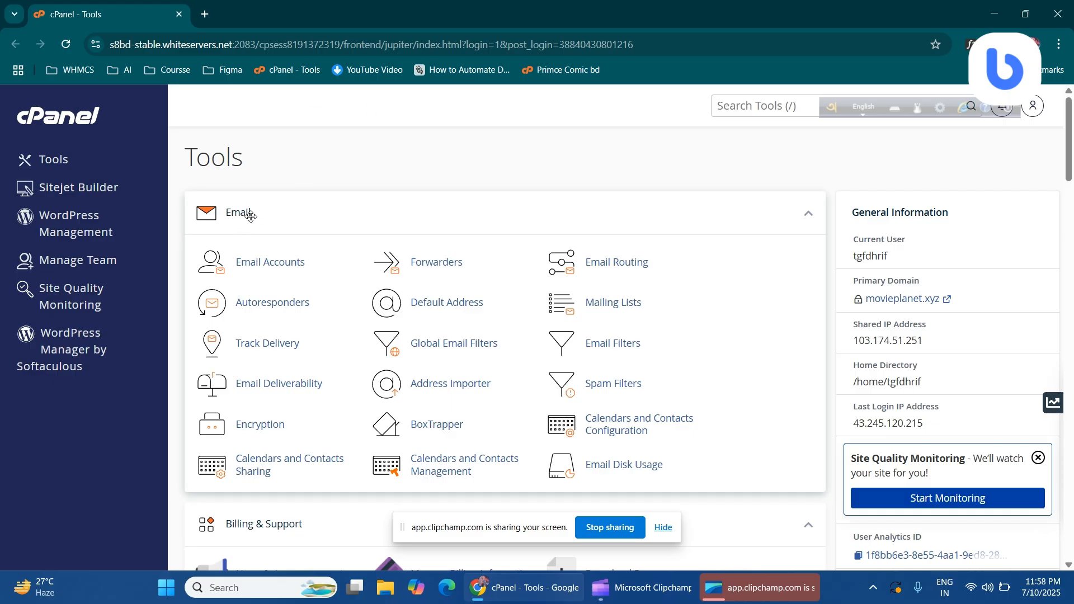
Go to the Email Accounts page from the Email section of cPanel's Tools page
scroll(228, 214, down, 6)
scroll(245, 266, up, 1)
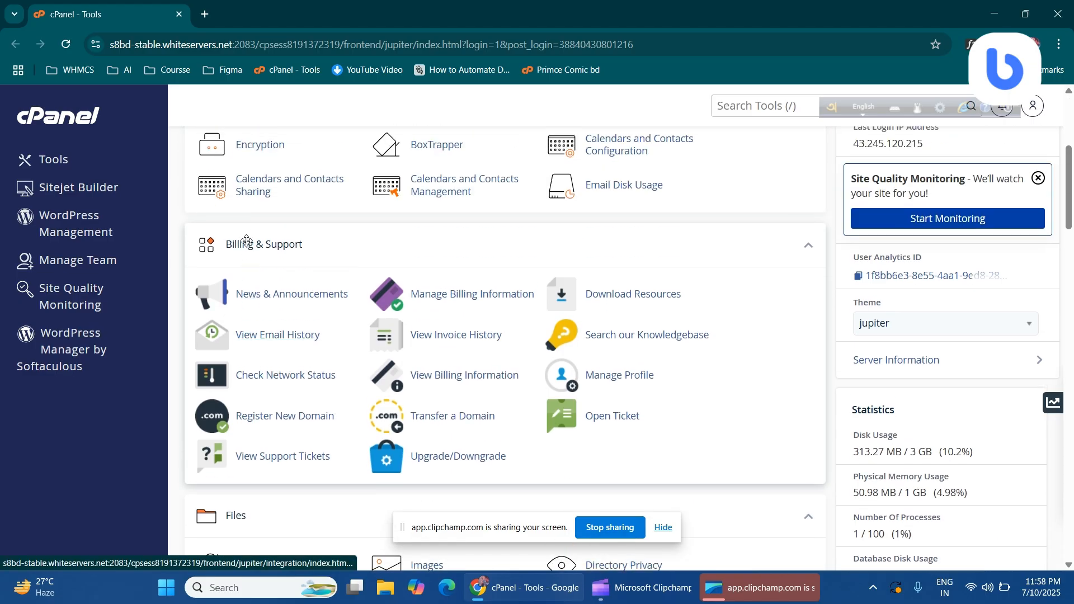
scroll(251, 268, down, 9)
scroll(261, 273, up, 10)
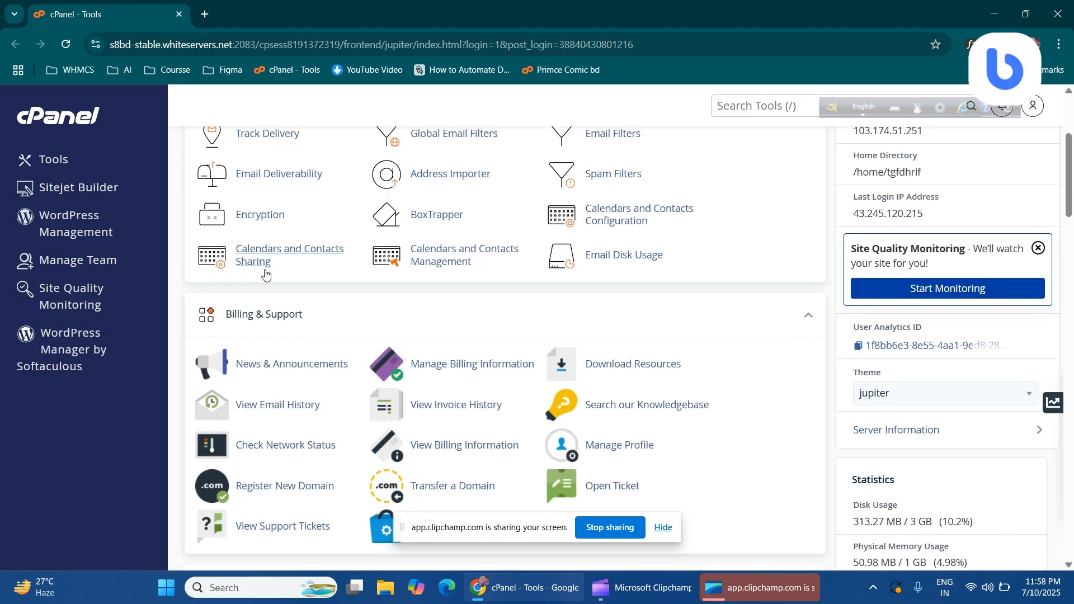
scroll(260, 272, up, 4)
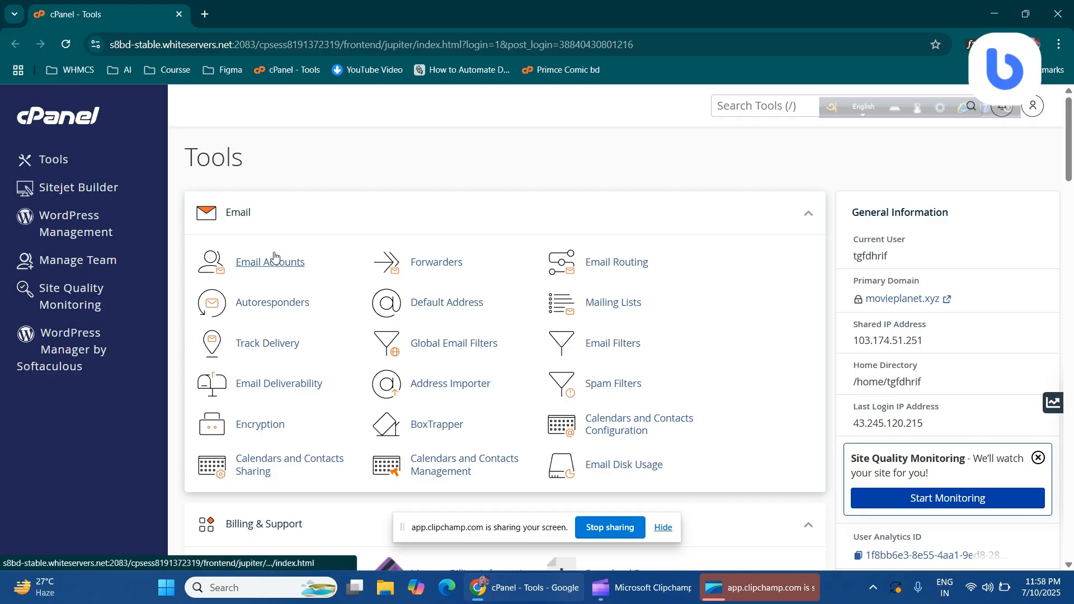
click(284, 266)
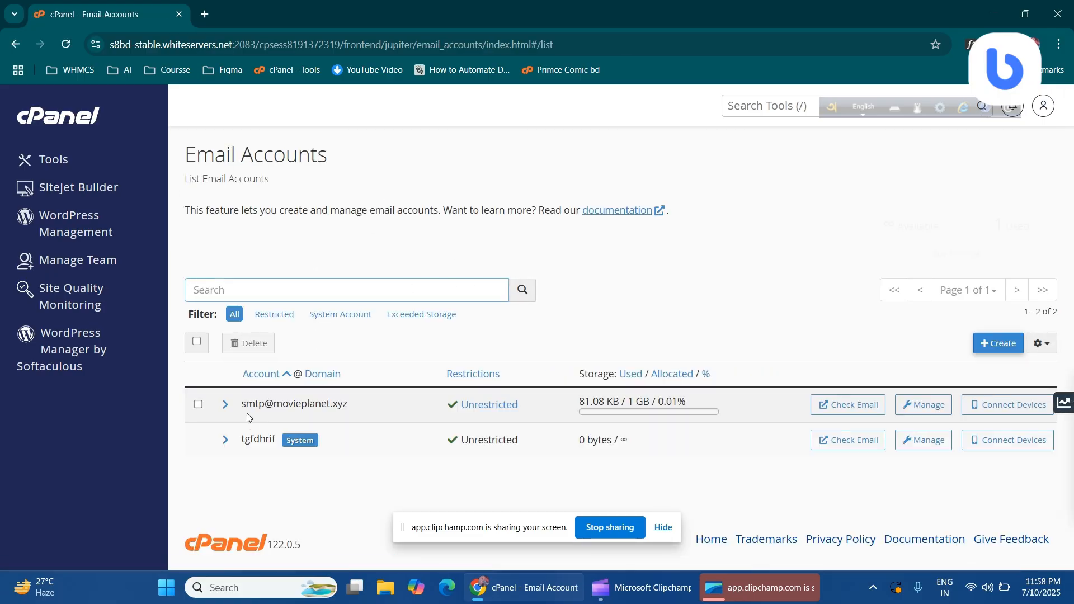
Review the existing smtp and system accounts for movieplanet.xyz, then begin a new account
drag(257, 404, 349, 435)
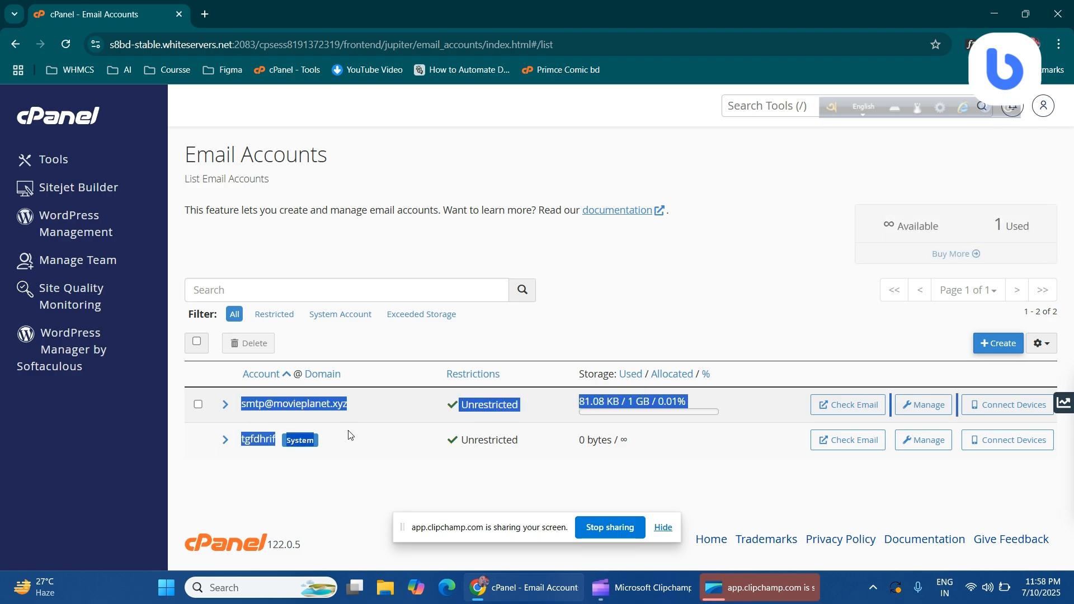
click(274, 465)
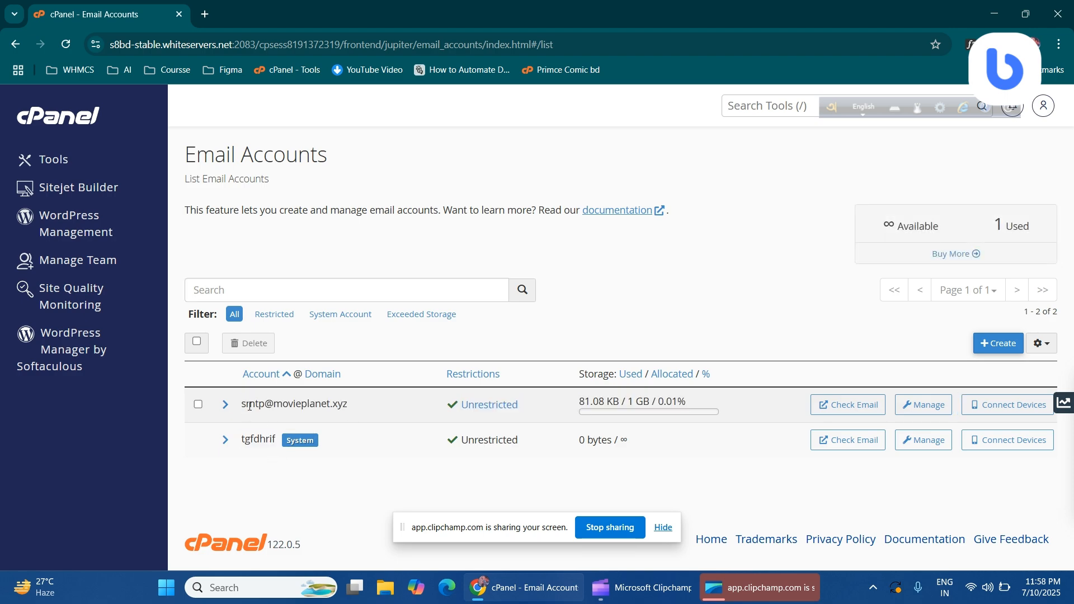
drag(246, 404, 348, 404)
click(326, 499)
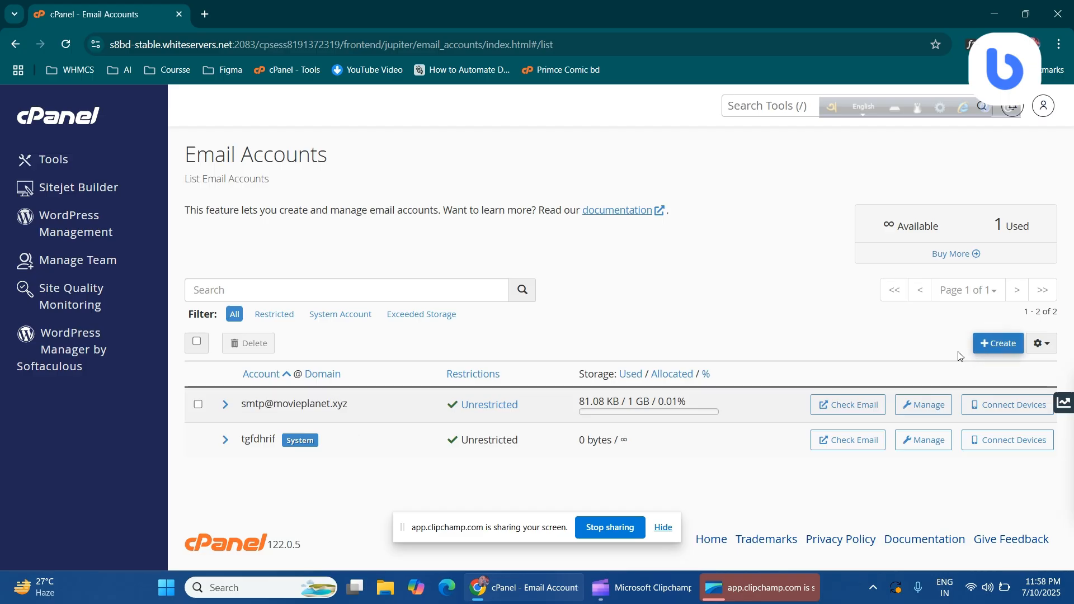
click(990, 351)
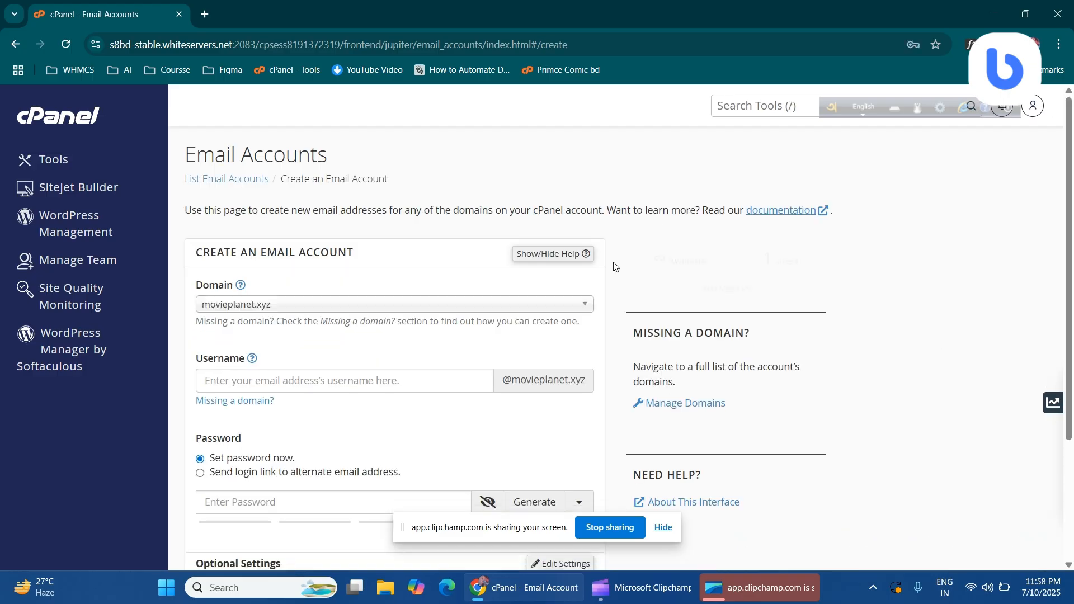
scroll(227, 313, down, 3)
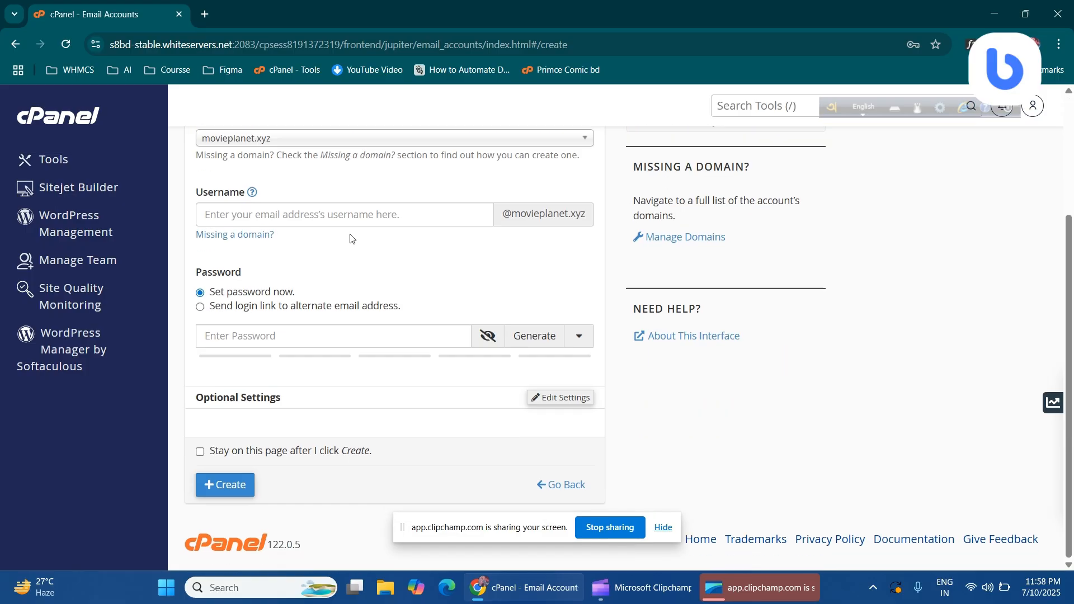
scroll(336, 240, up, 1)
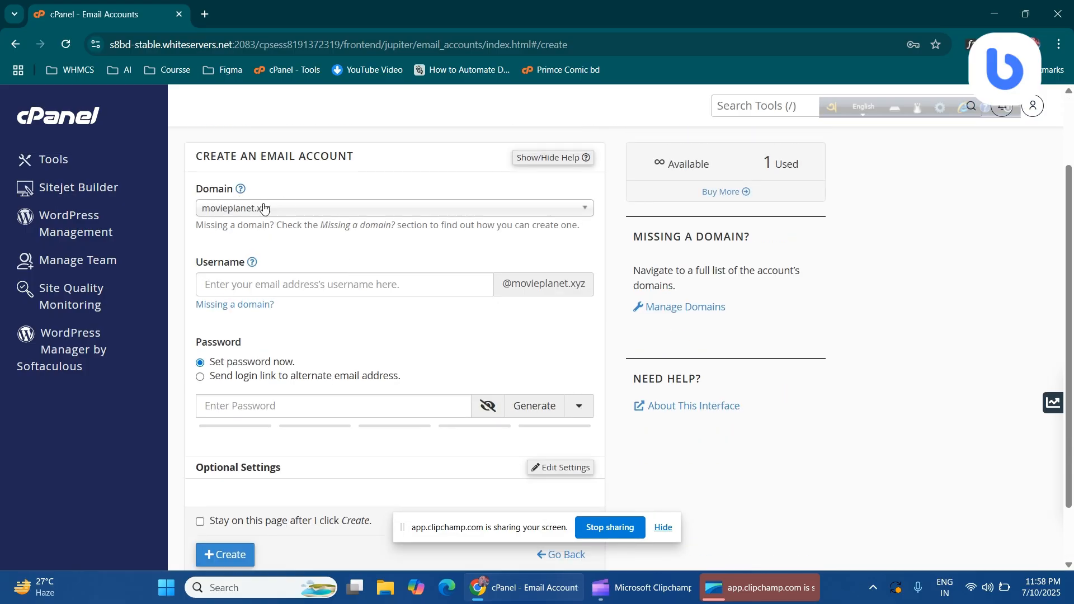
click(264, 208)
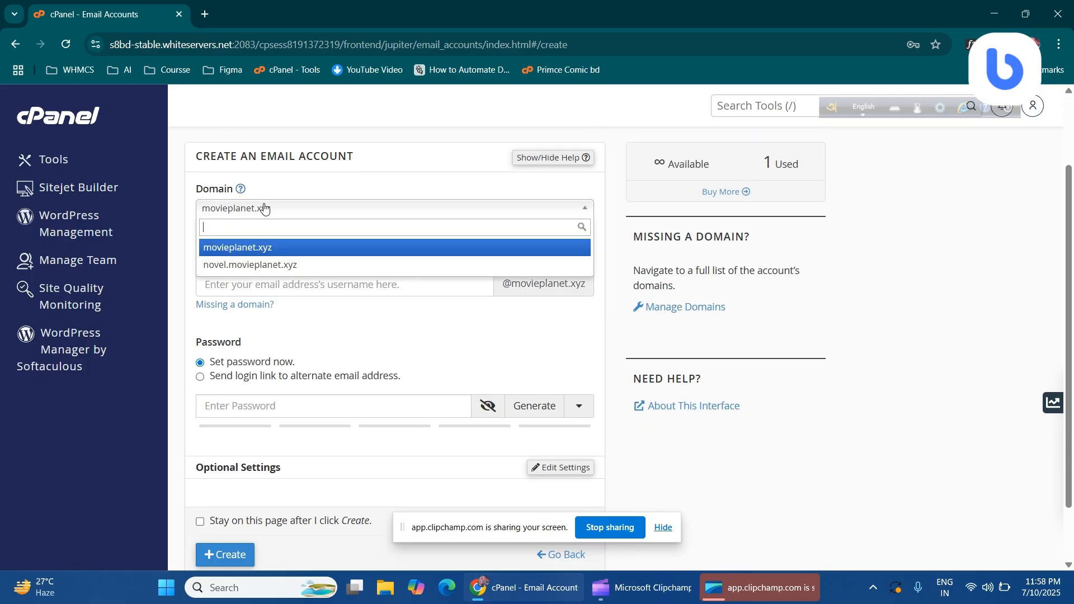
click(228, 213)
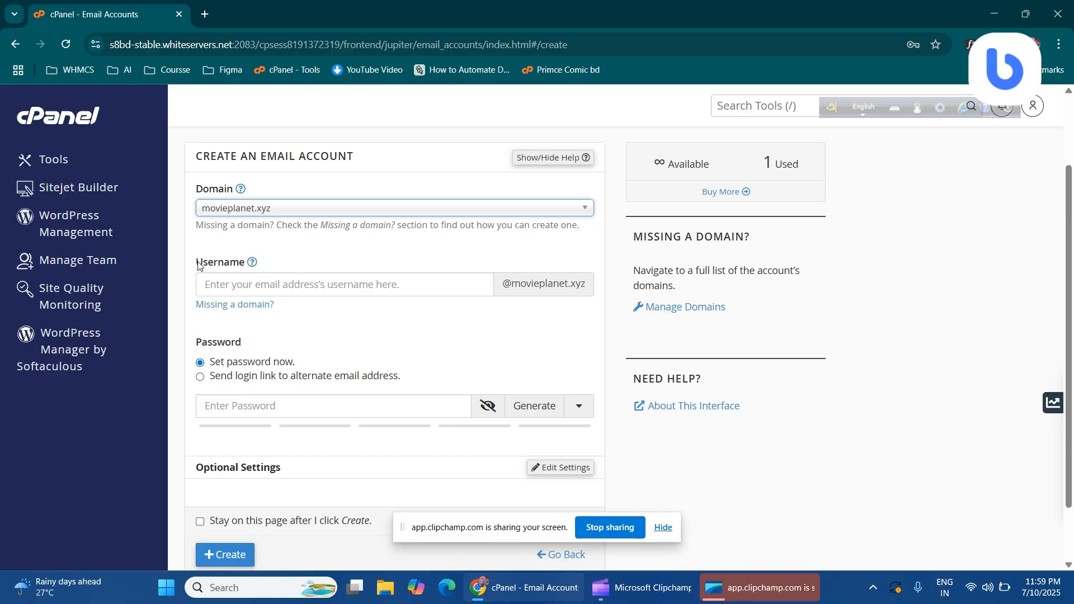
drag(197, 265, 245, 261)
click(235, 278)
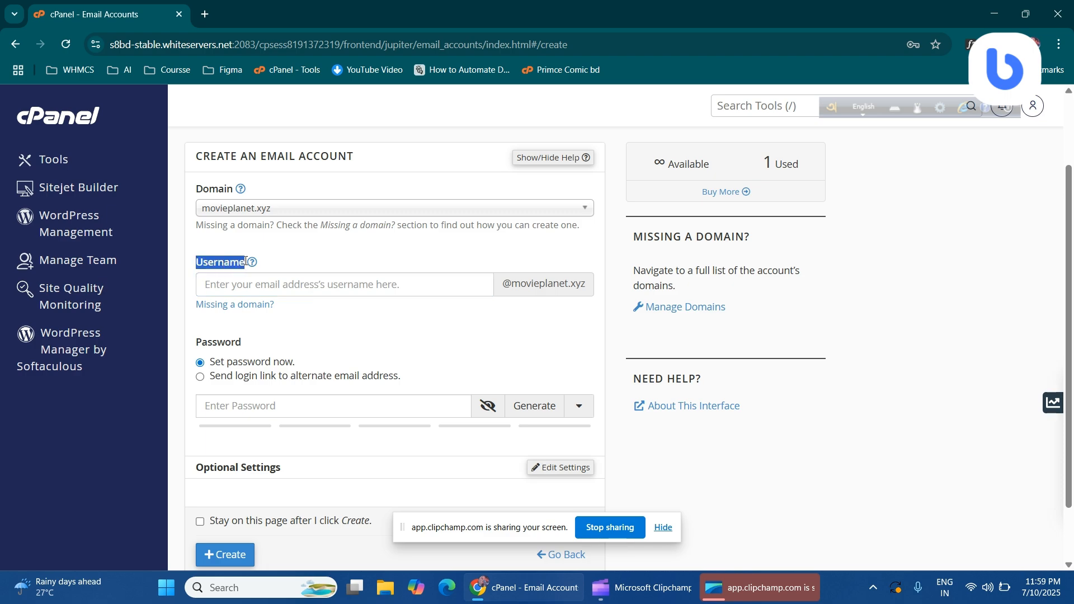
click(238, 281)
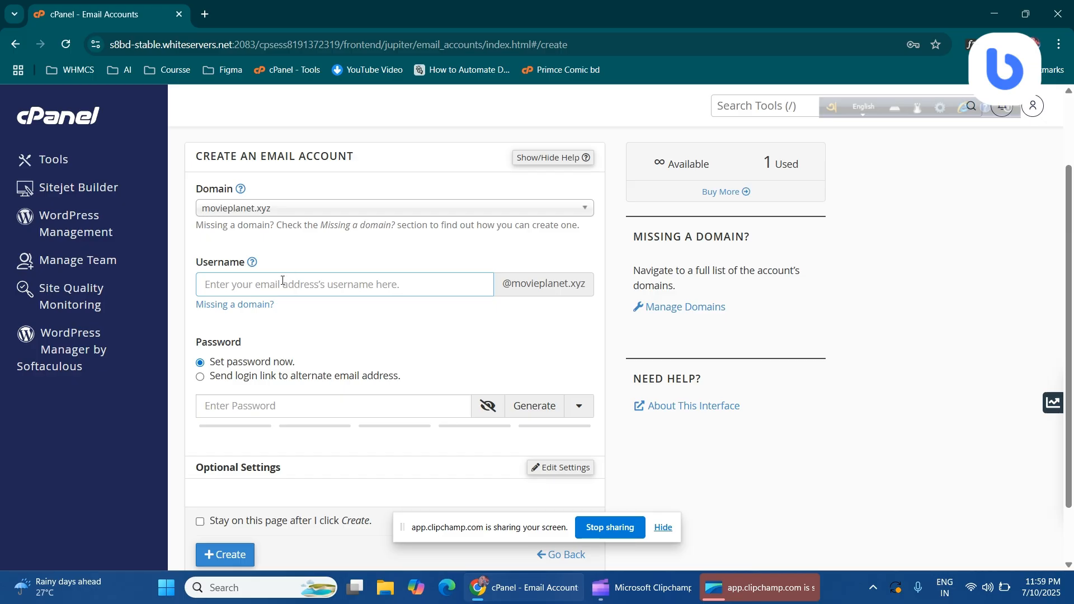
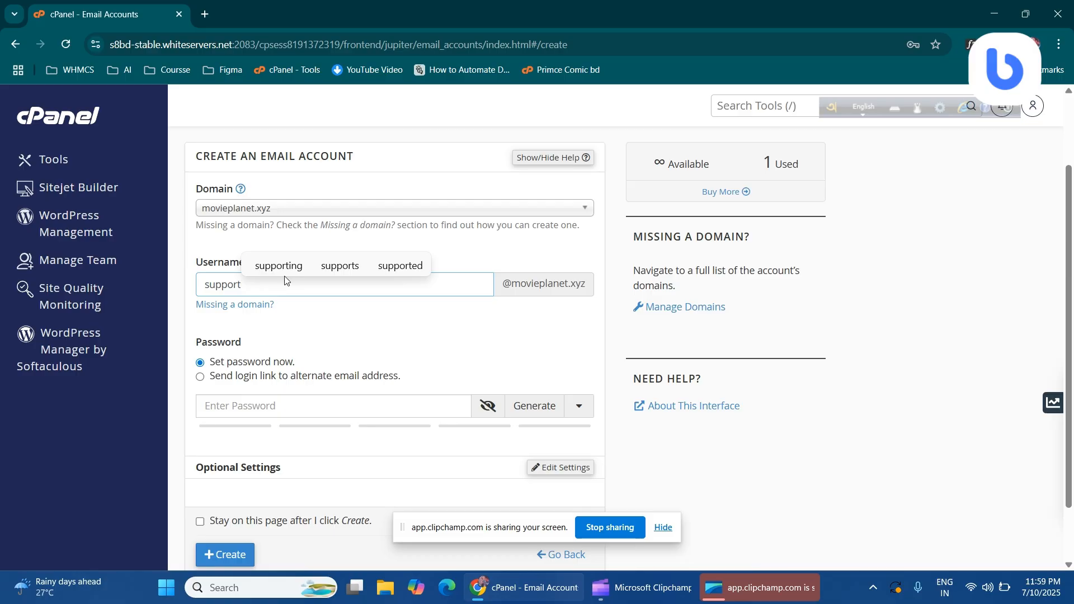
key(ctrl+a)
key(BackSpace)
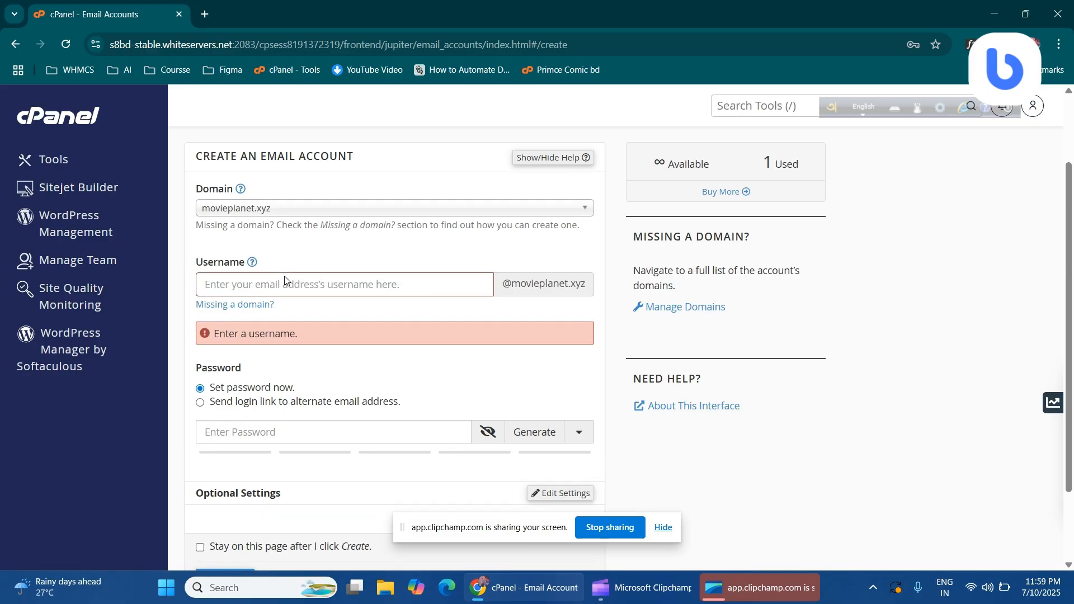
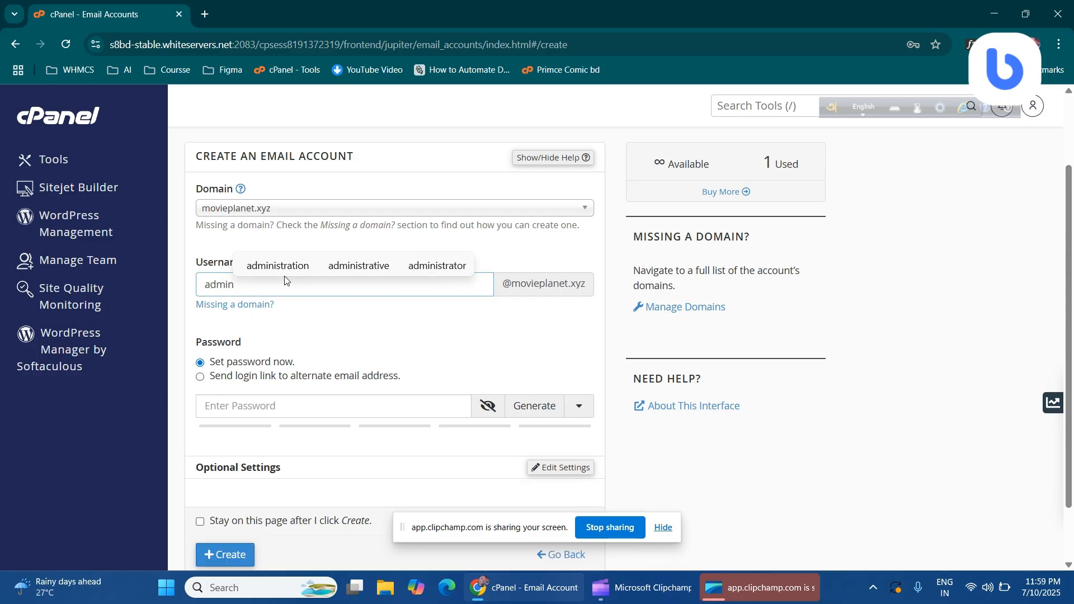
key(ctrl+a)
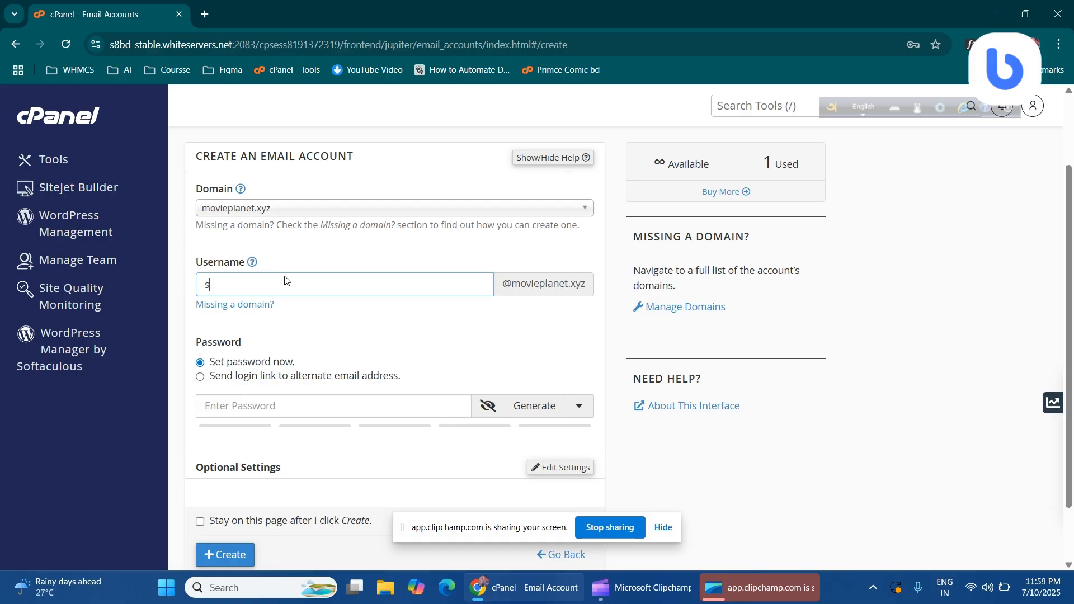
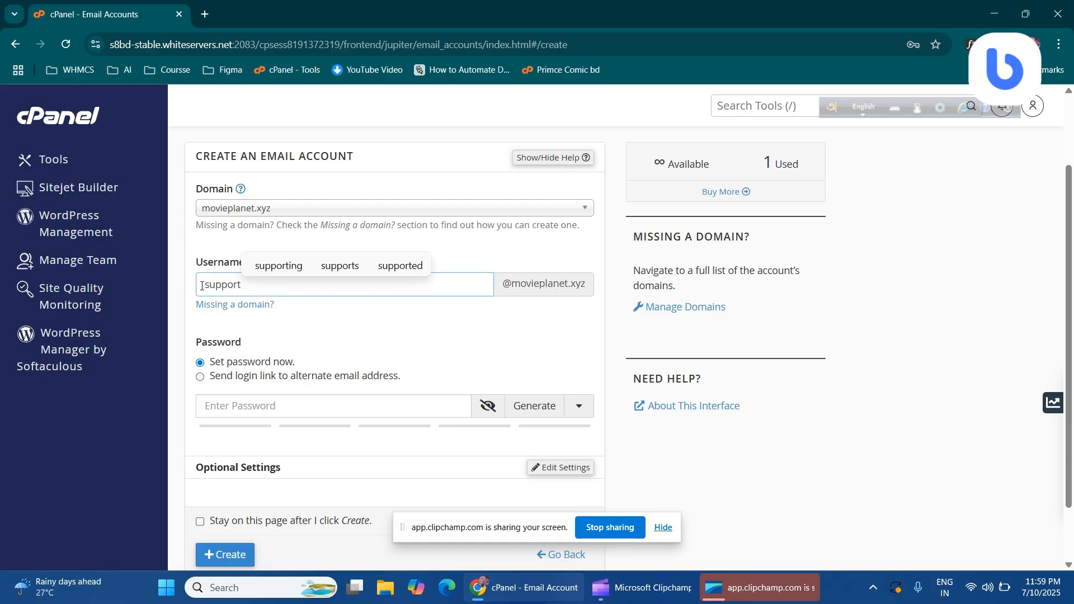
drag(202, 286, 245, 286)
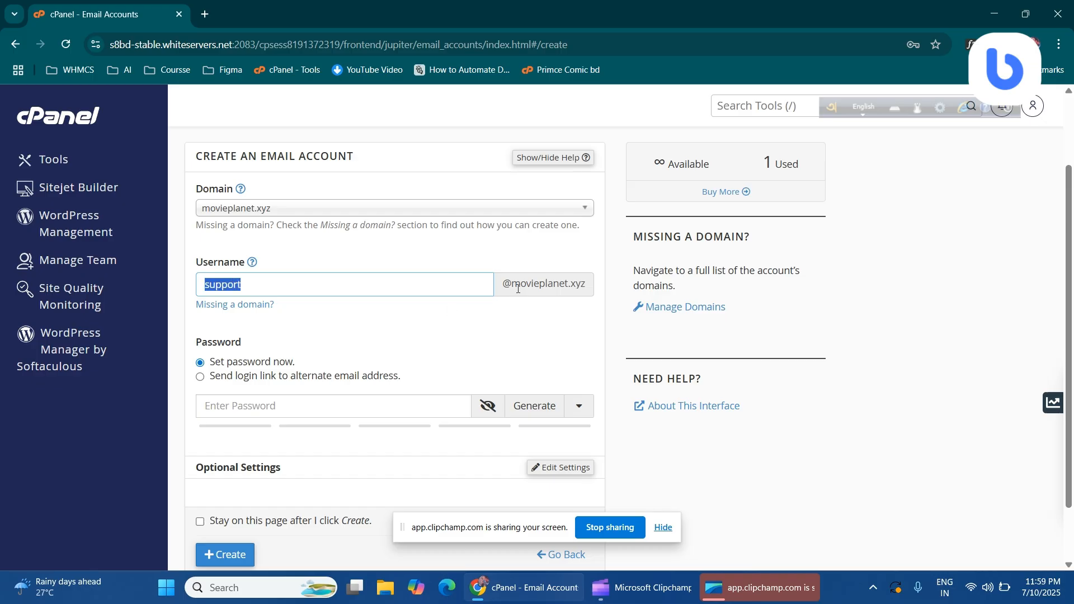
drag(504, 289, 592, 286)
click(338, 277)
drag(275, 285, 202, 283)
click(346, 287)
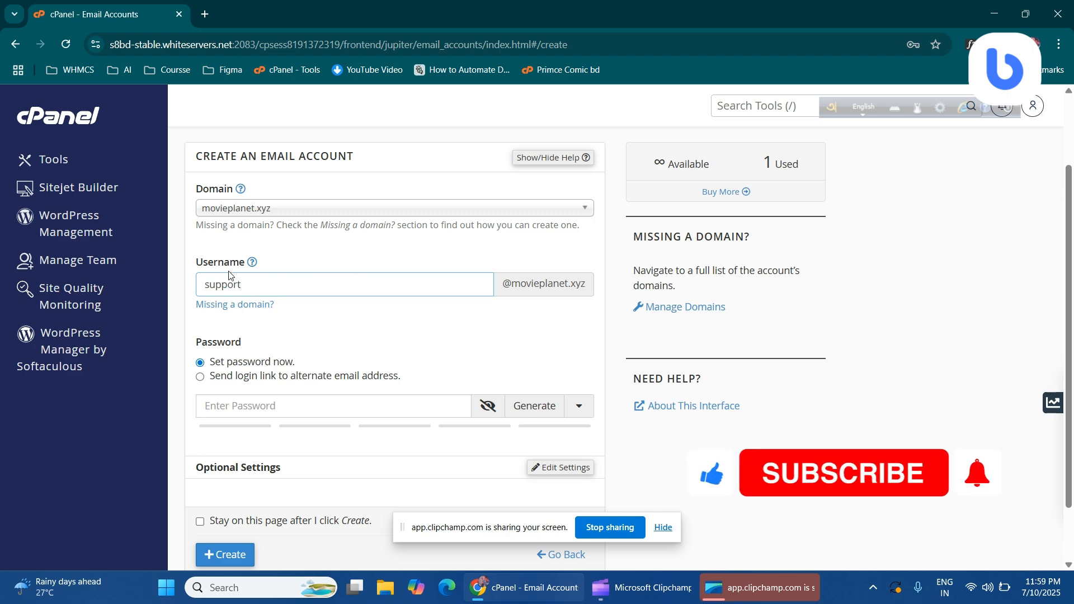
scroll(235, 291, down, 2)
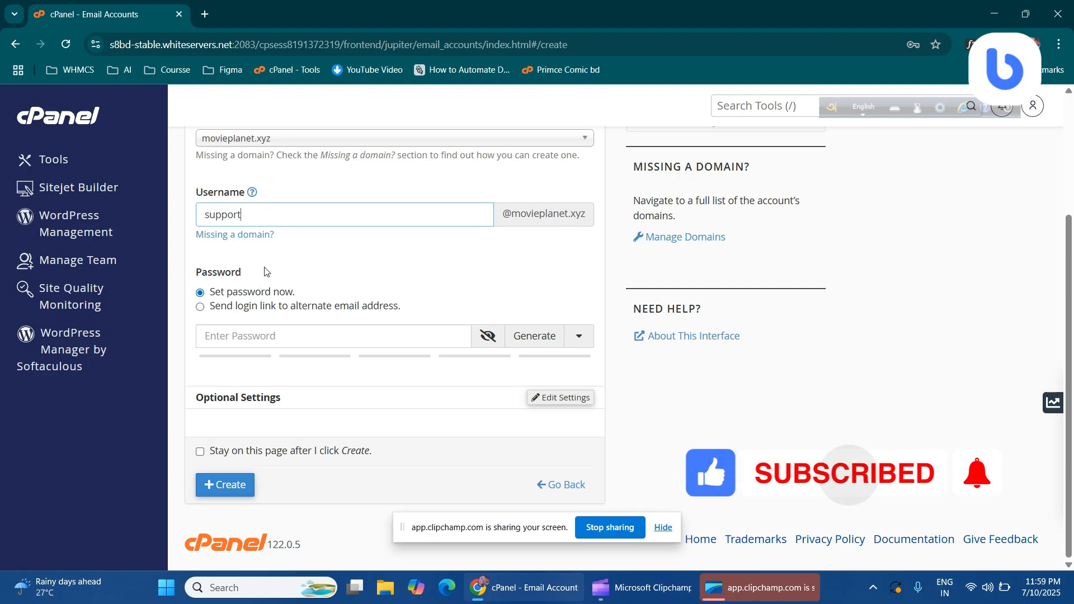
Generate a random password for the support account and confirm it rates strength 100
click(532, 335)
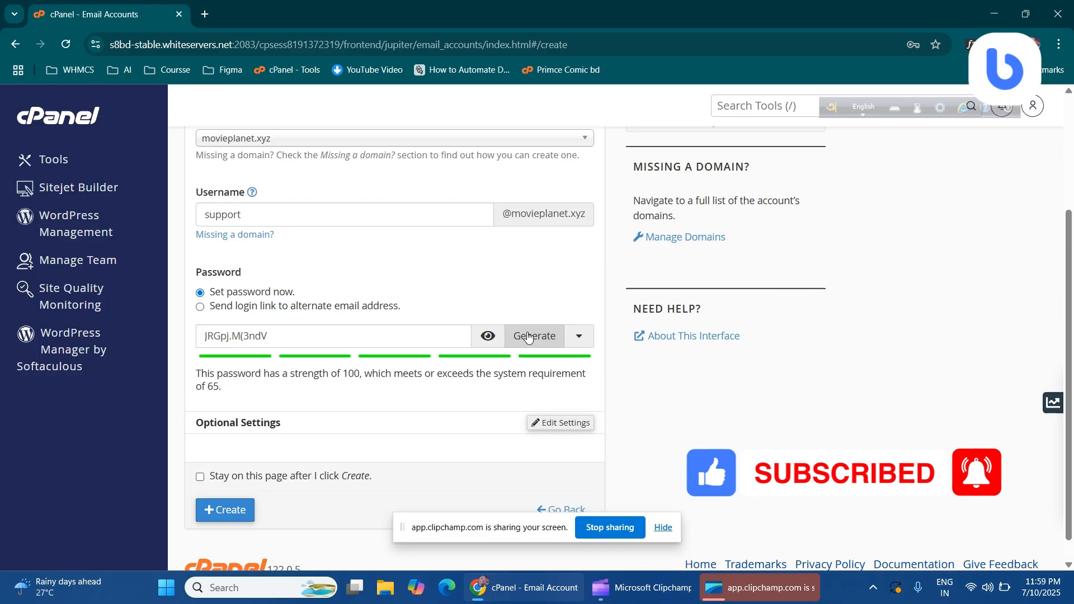
triple_click(296, 337)
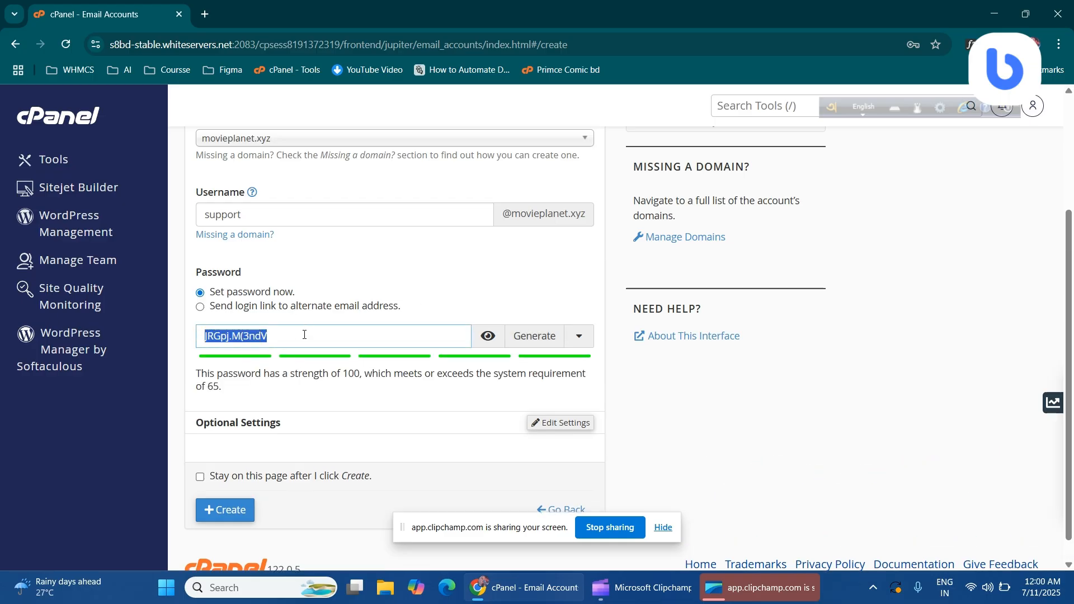
drag(303, 336, 205, 337)
scroll(255, 334, down, 1)
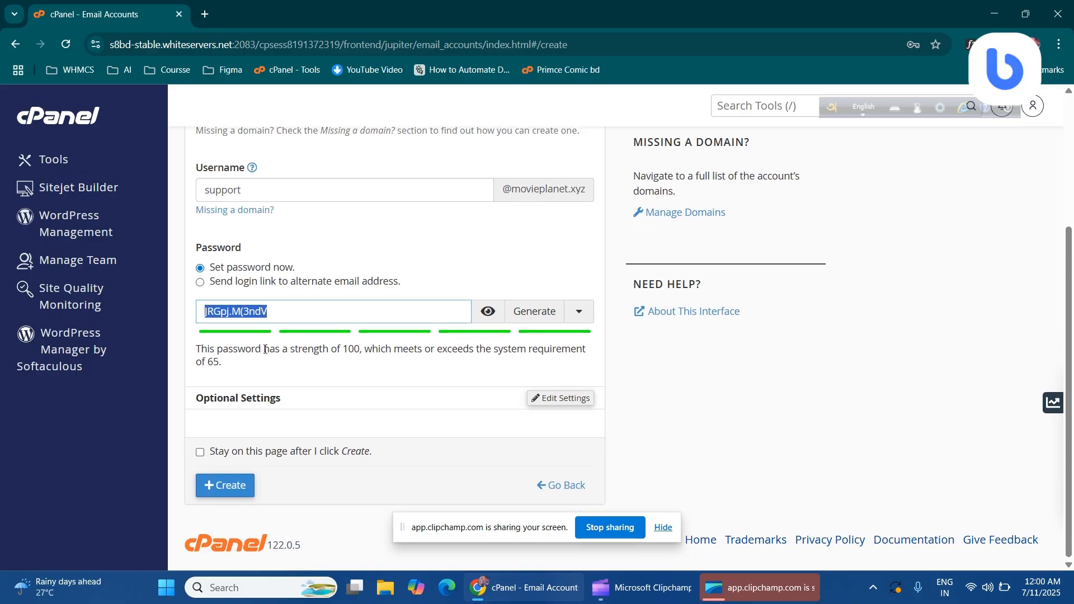
click(277, 384)
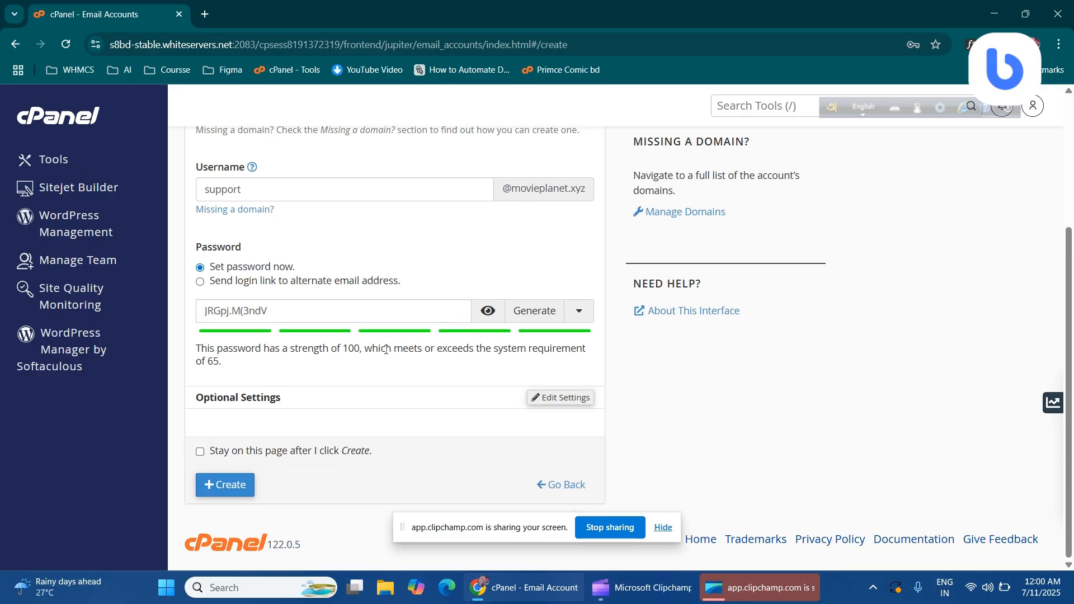
click(579, 404)
Adjust the storage quota value, lowering it to 1019 and then typing 100
scroll(278, 321, down, 3)
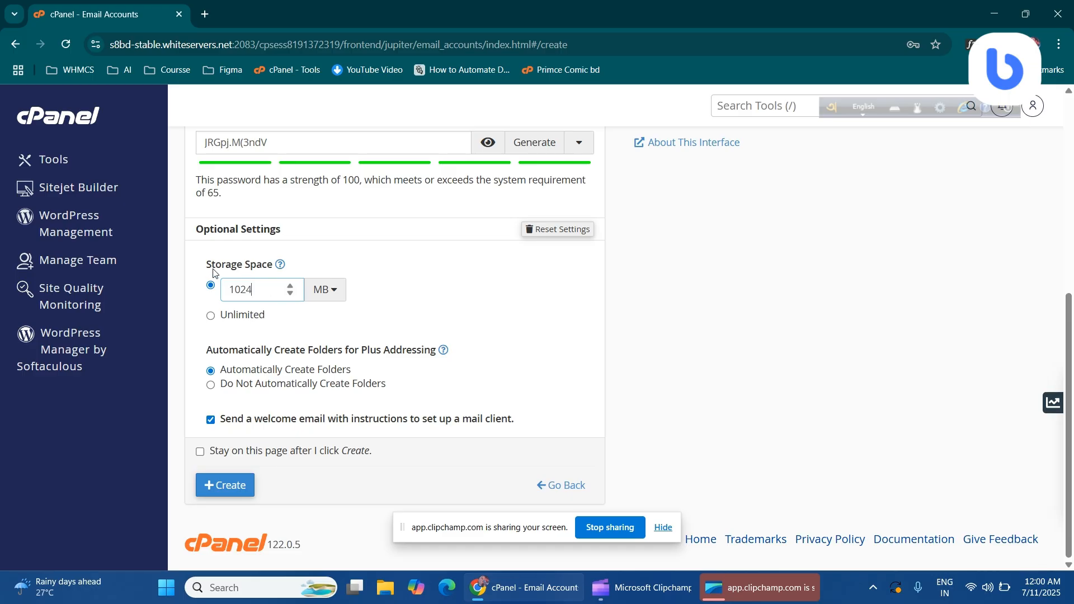
drag(212, 270, 273, 265)
double_click(263, 291)
double_click(266, 293)
click(291, 294)
double_click(291, 294)
drag(253, 283, 230, 291)
text(100)
Switch mailbox storage to Unlimited, then back to a fixed quota, entering 10
click(211, 316)
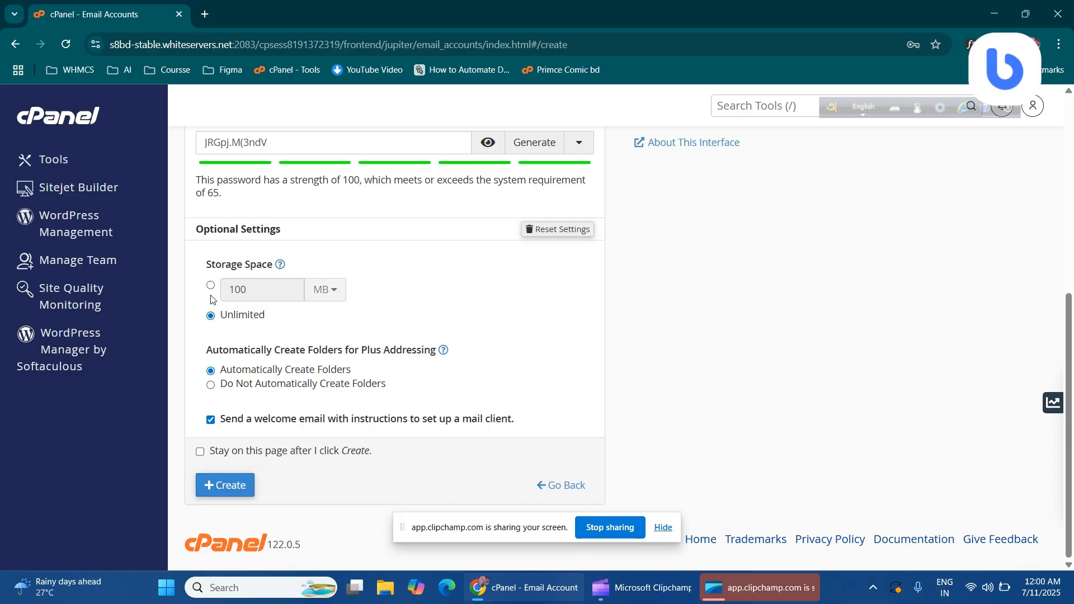
drag(215, 319, 269, 316)
click(210, 285)
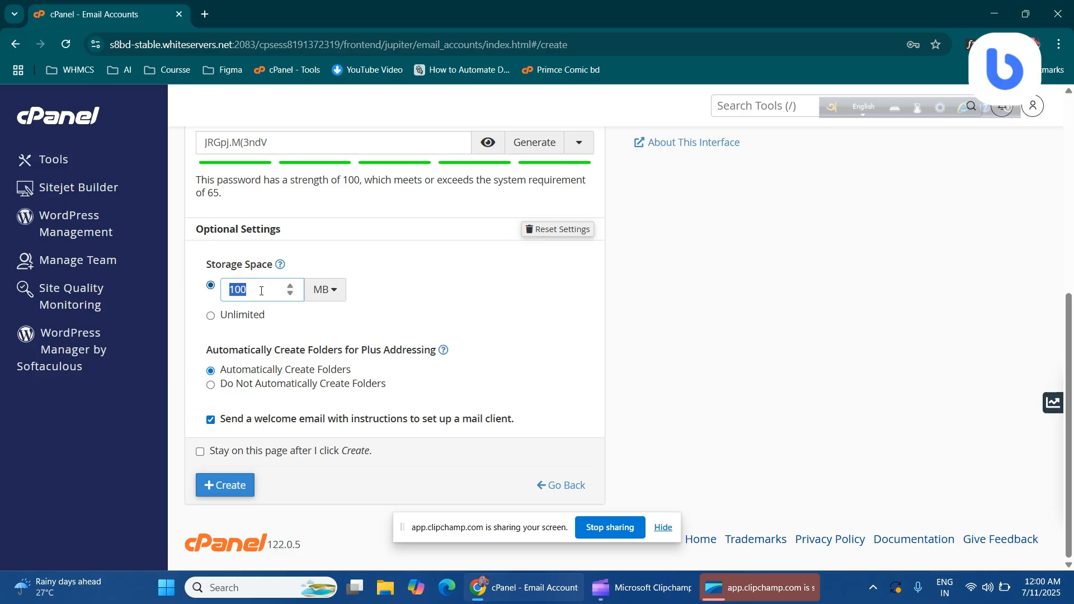
text(10)
click(409, 311)
drag(193, 230, 291, 231)
click(299, 232)
Reset the optional settings, create the support account with its 1 GB quota, and save its password in the browser
click(564, 231)
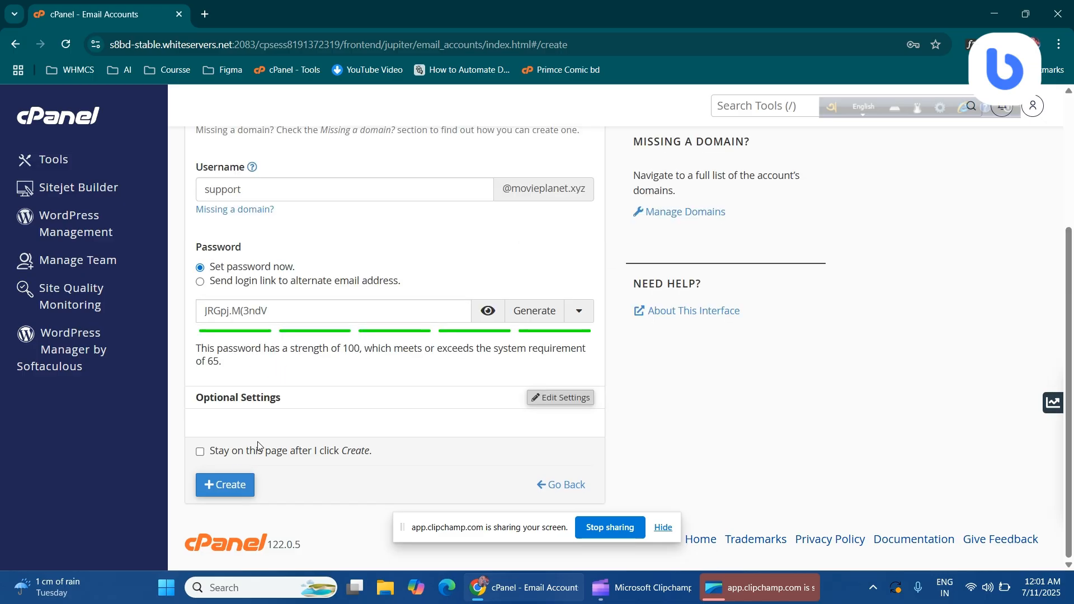
click(221, 482)
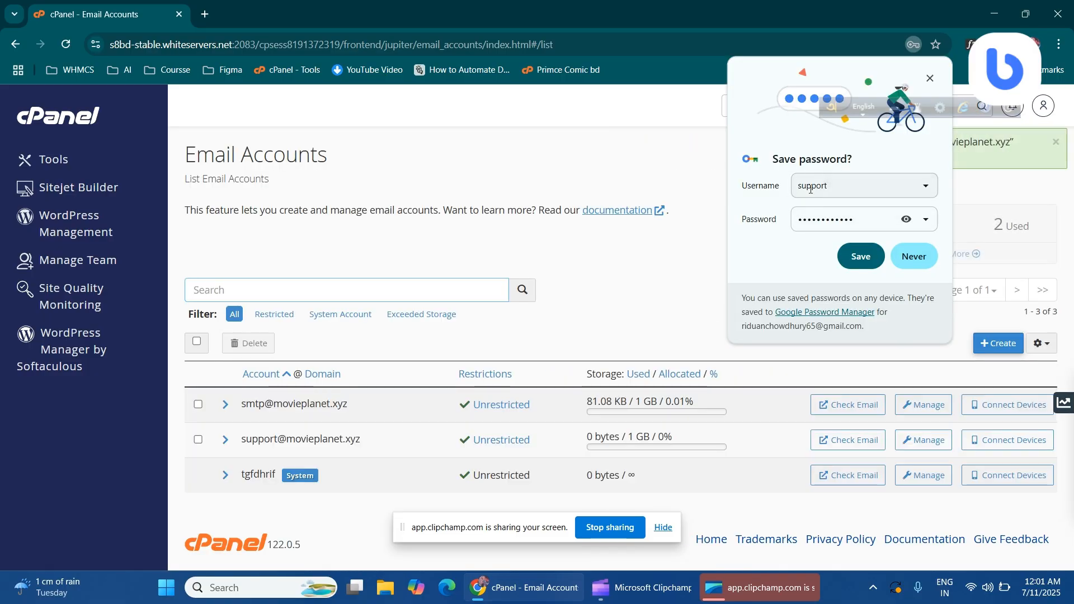
click(874, 267)
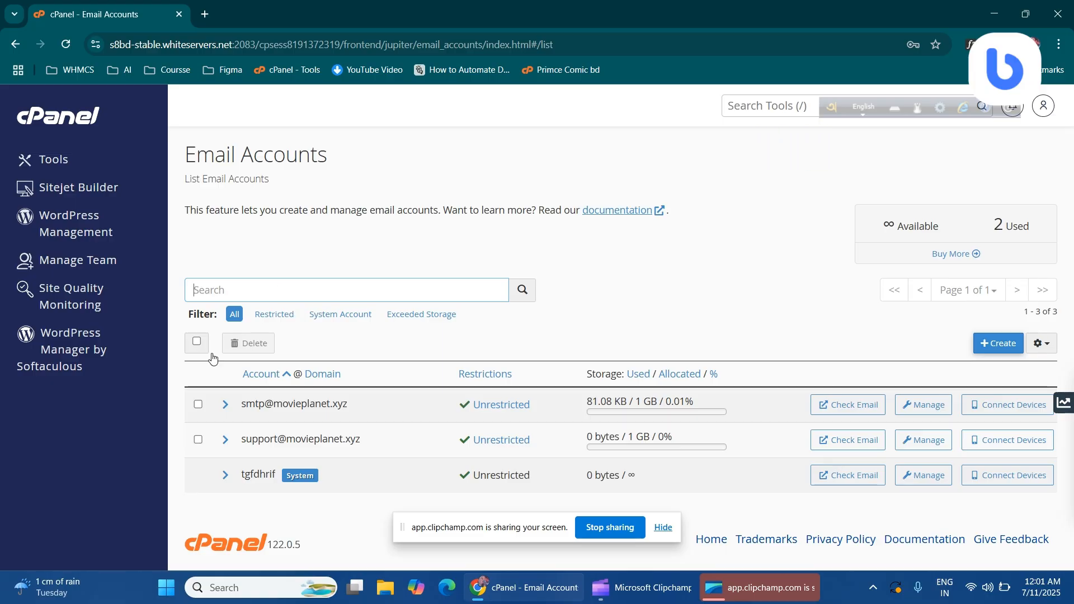
click(834, 443)
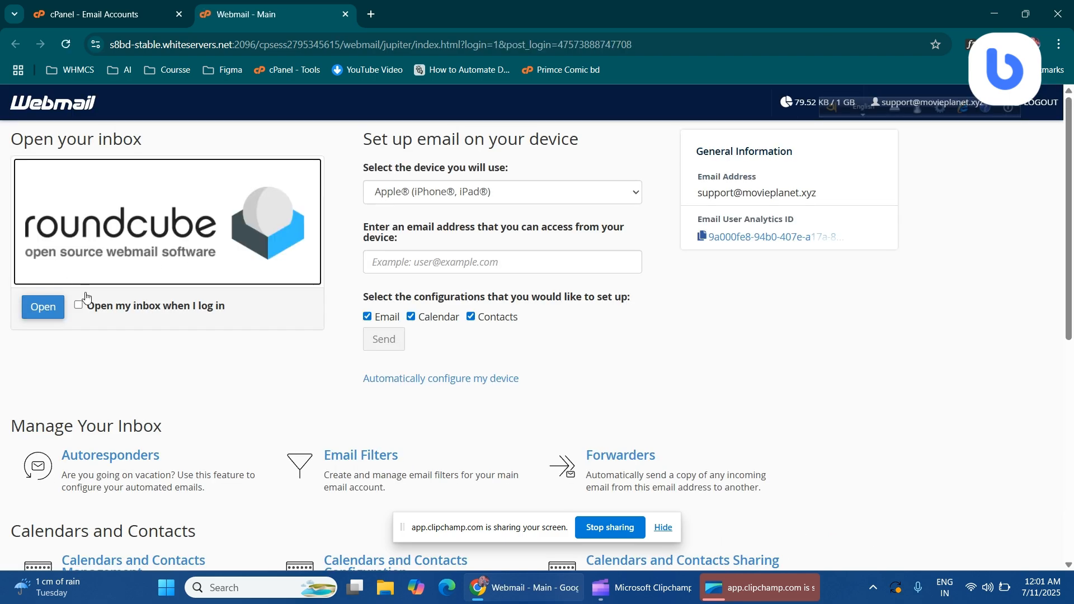
Open the support mailbox in Roundcube to see its welcome message
click(47, 313)
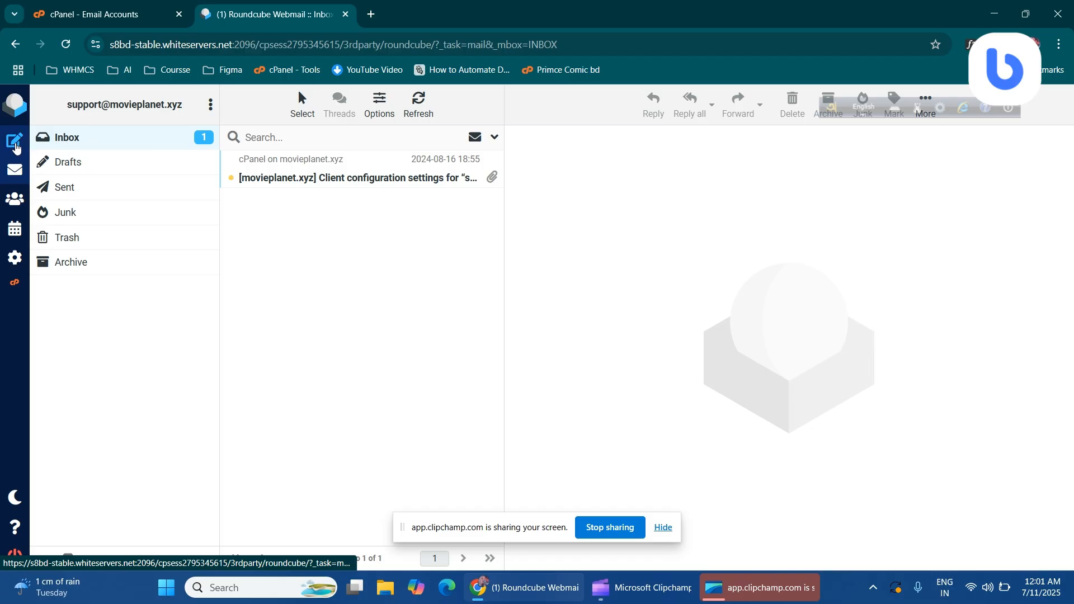
Send an email with subject 'Test' and body 'Test' to the recipient's Gmail address
click(12, 143)
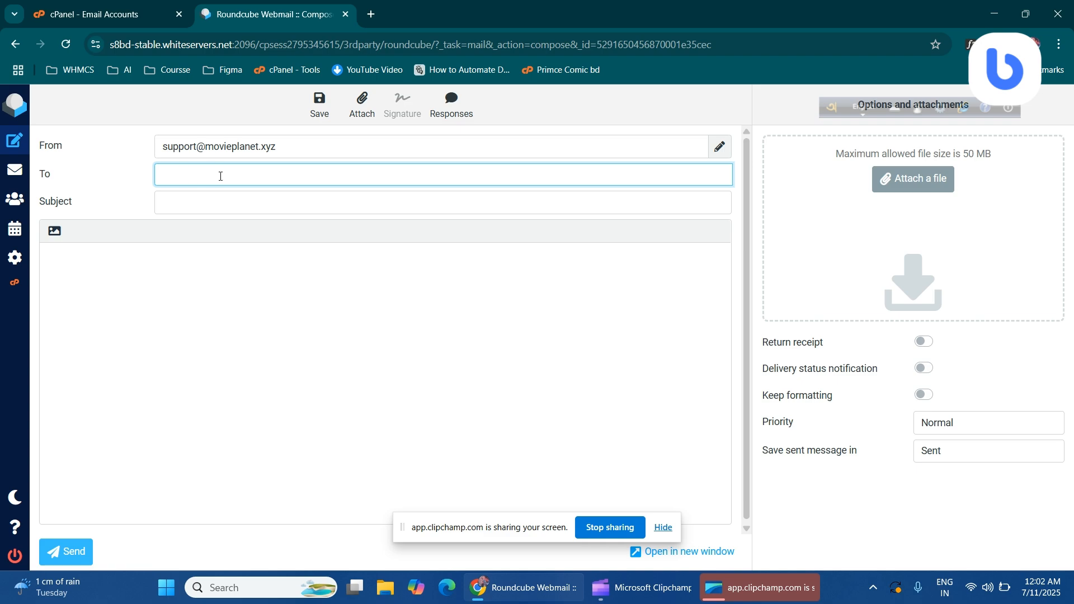
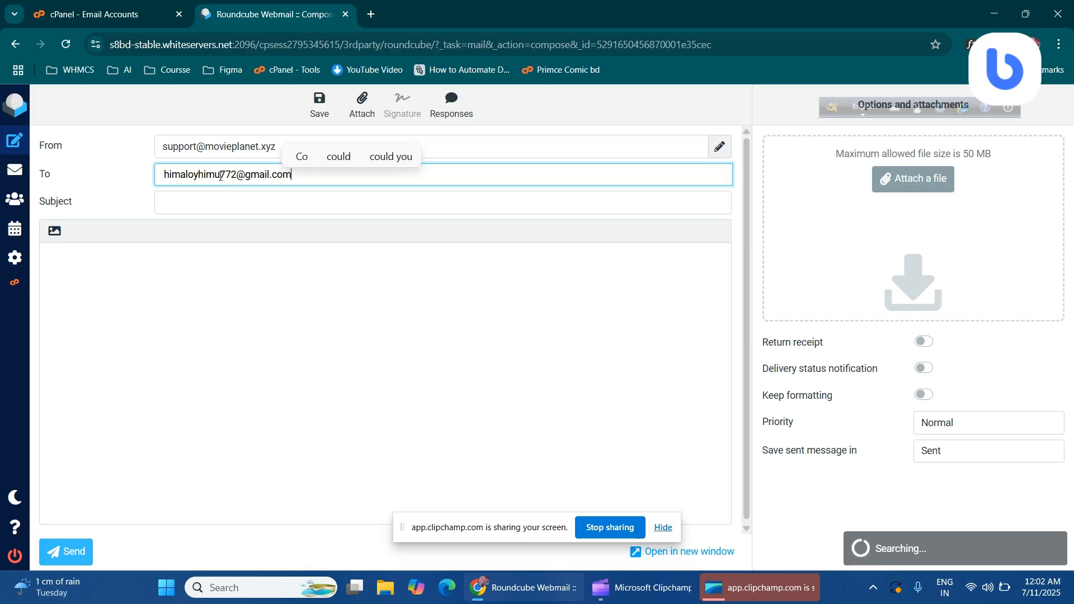
click(185, 207)
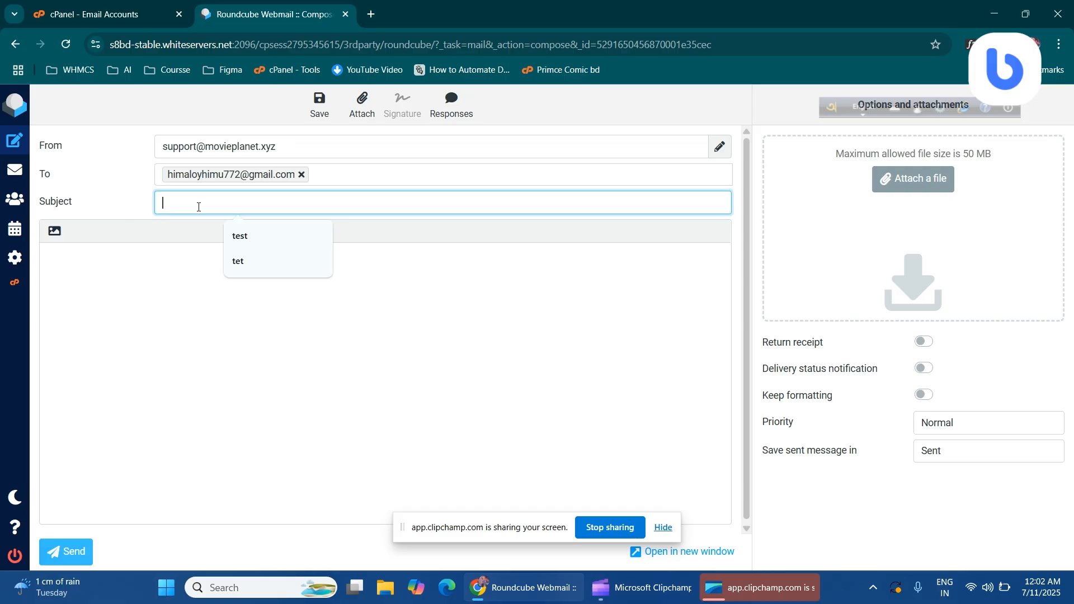
text(Test)
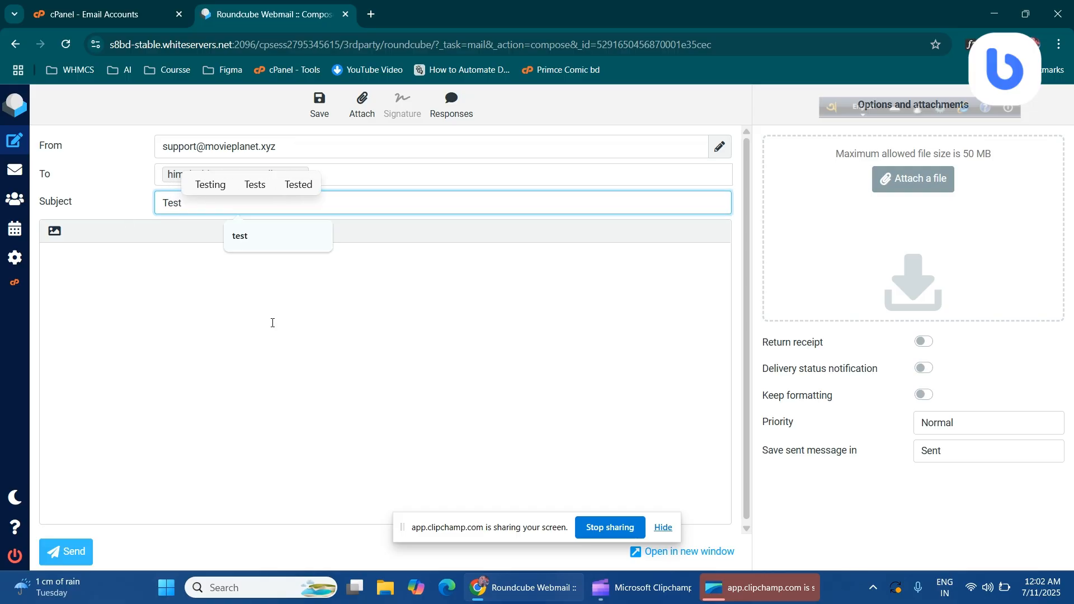
click(279, 319)
text(T)
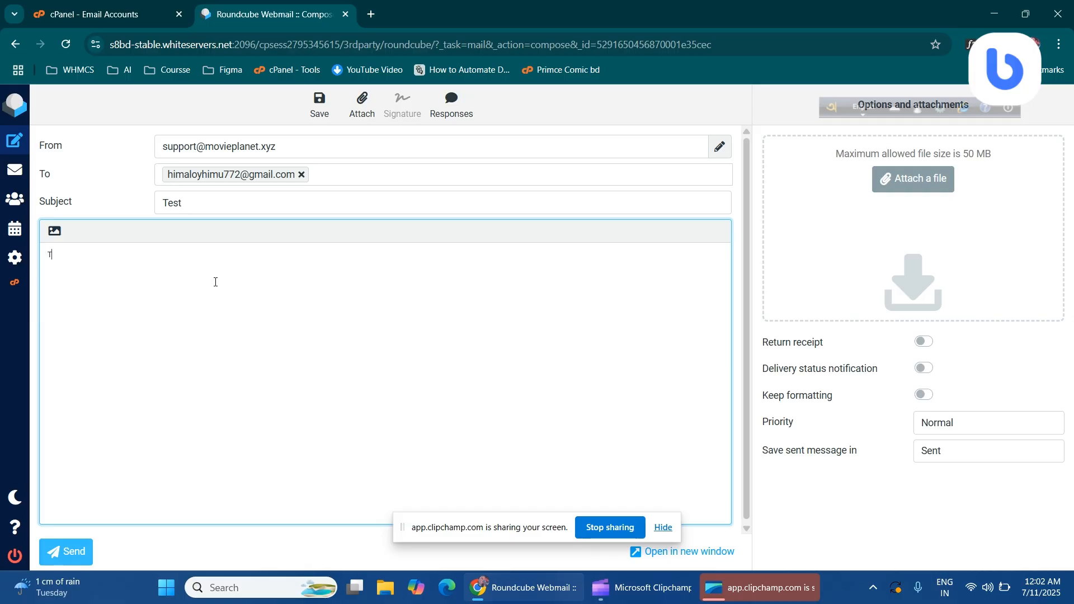
text(est)
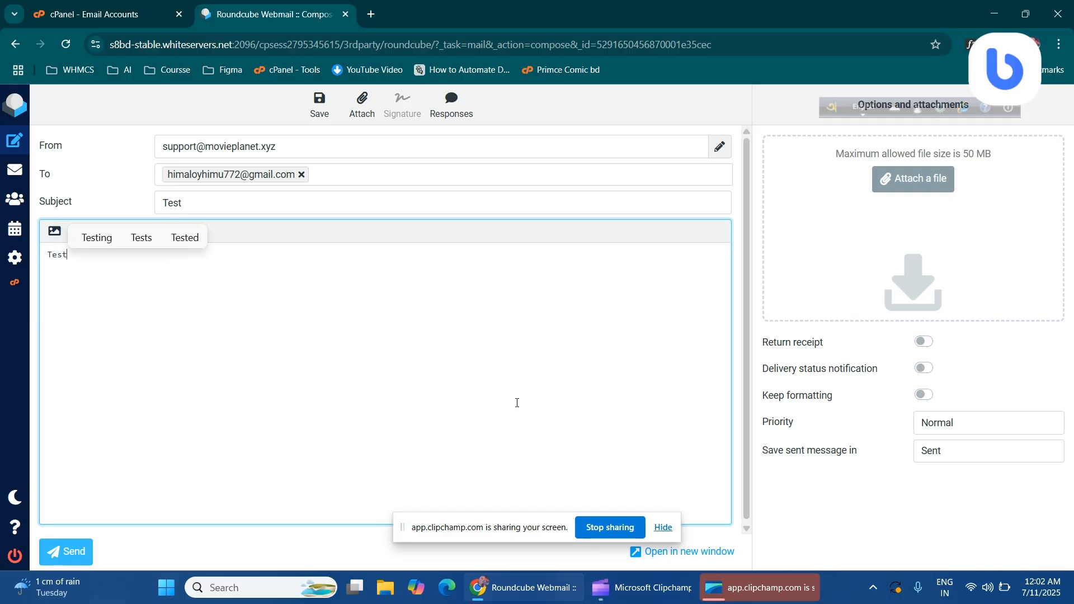
click(71, 550)
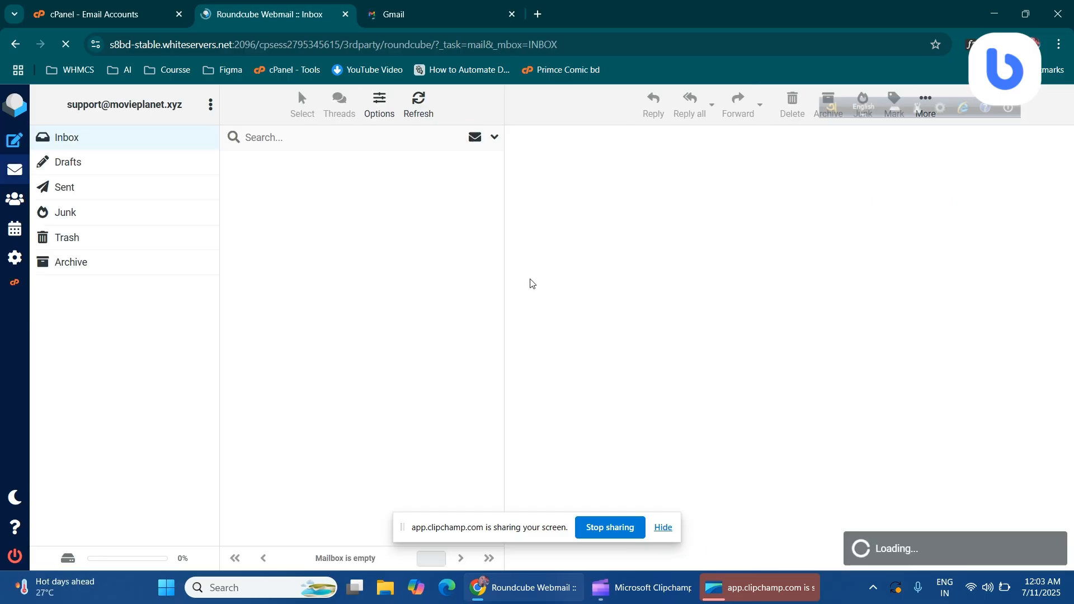
Confirm the Test message appears in Sent, then switch to the Gmail tab
click(75, 197)
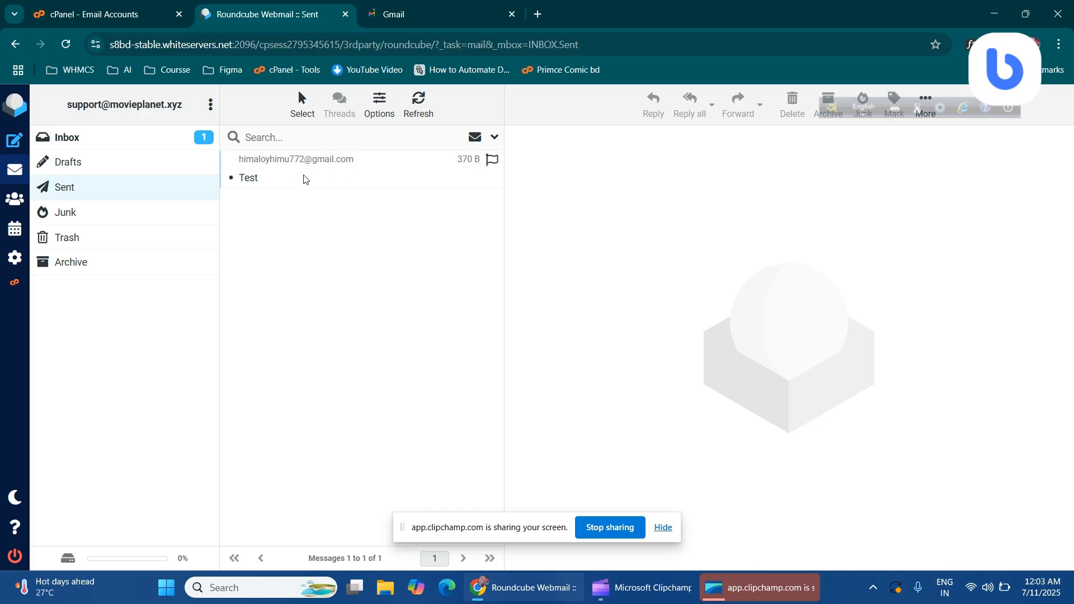
click(424, 5)
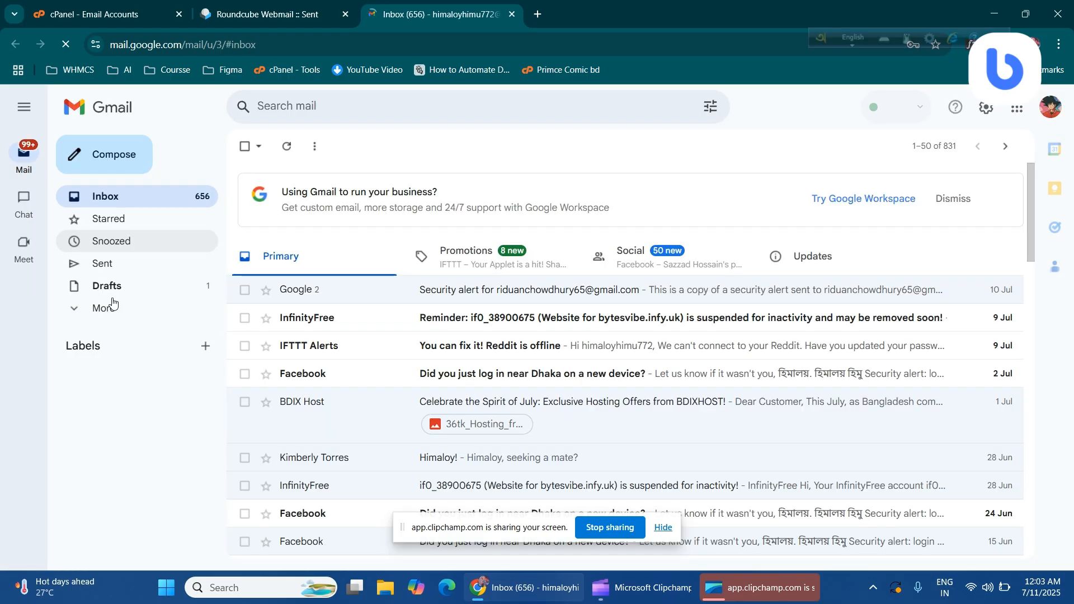
Find the Test message in Gmail's Spam folder and open it
click(114, 313)
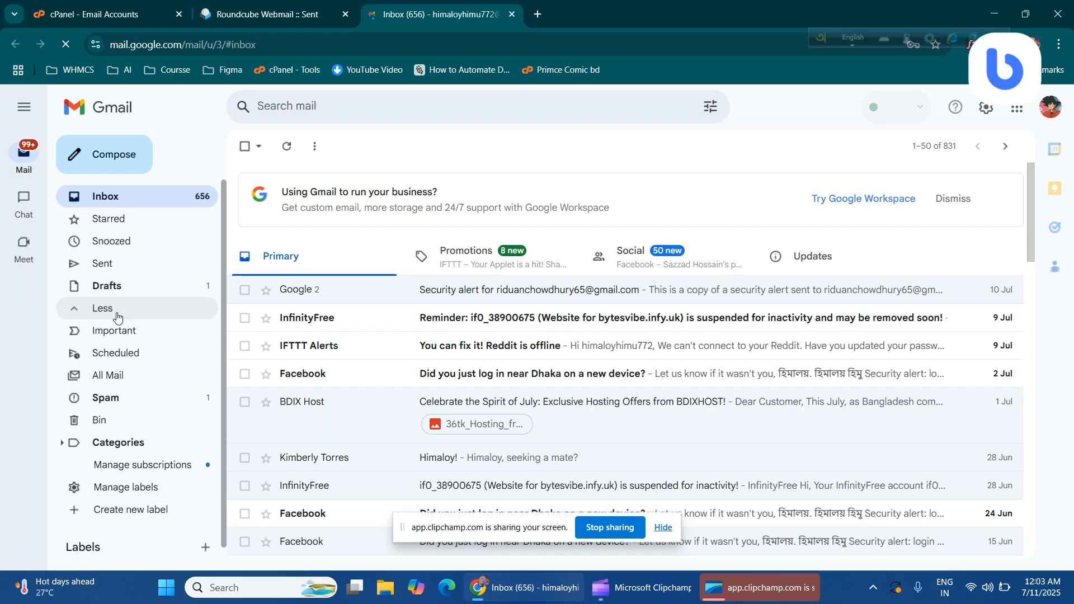
click(139, 401)
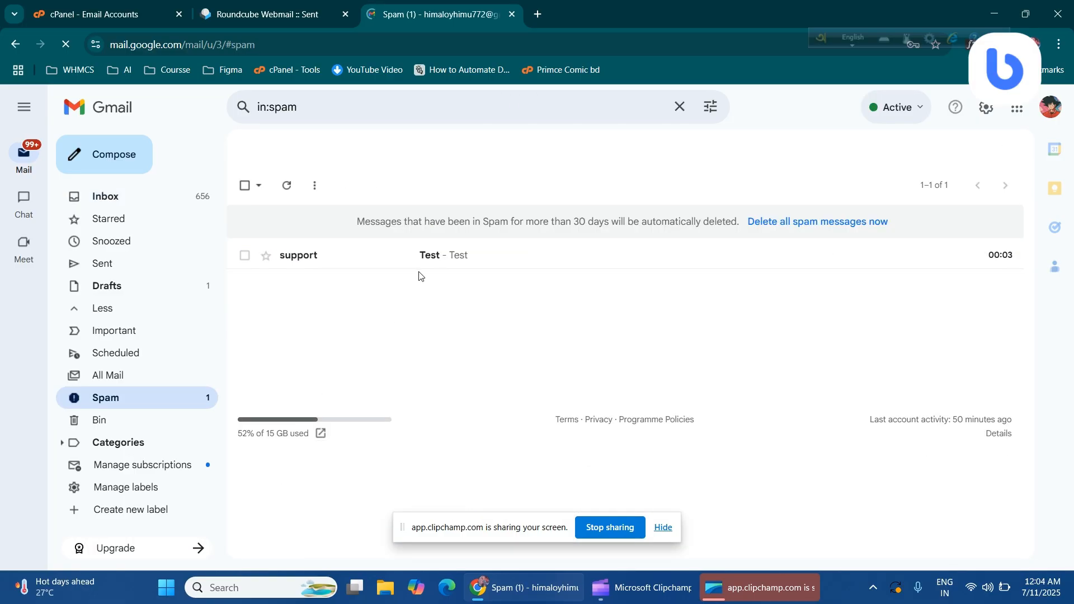
click(417, 267)
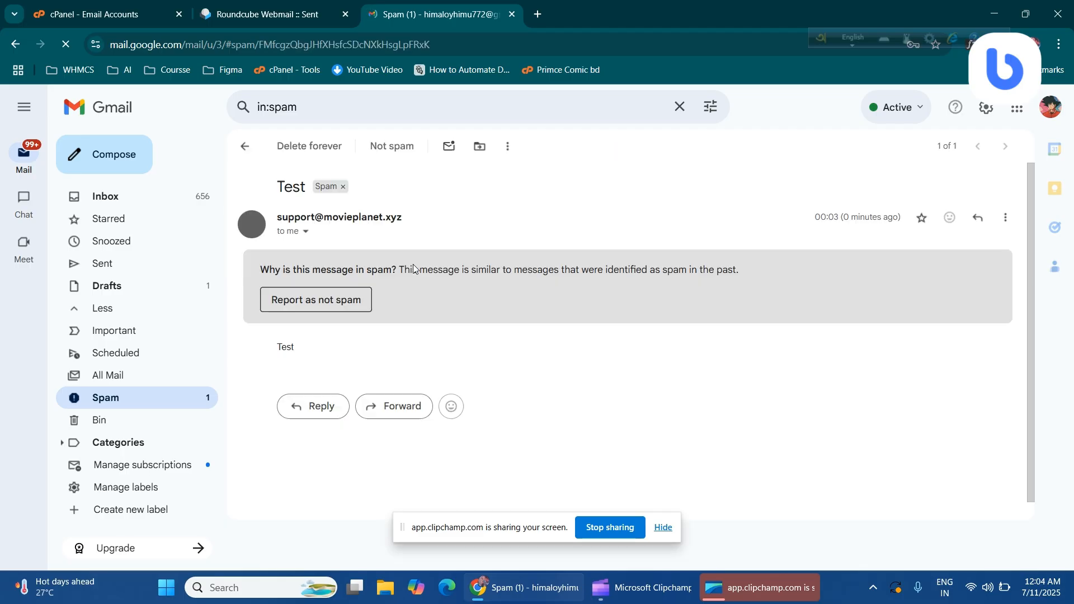